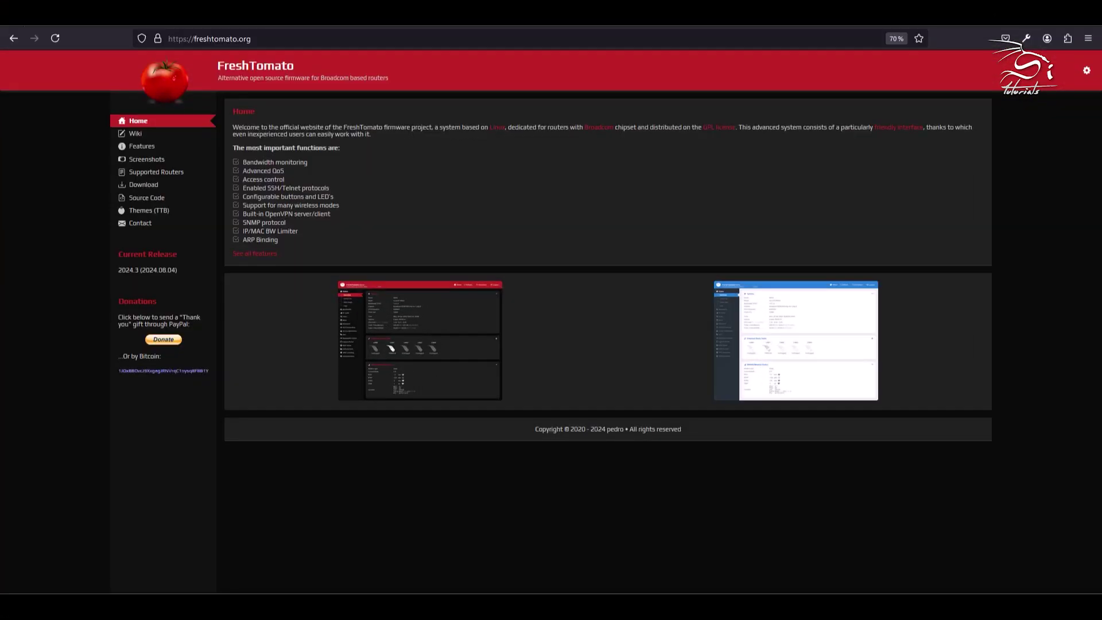
Open the Download section from the freshtomato.org left sidebar.
left_click(144, 186)
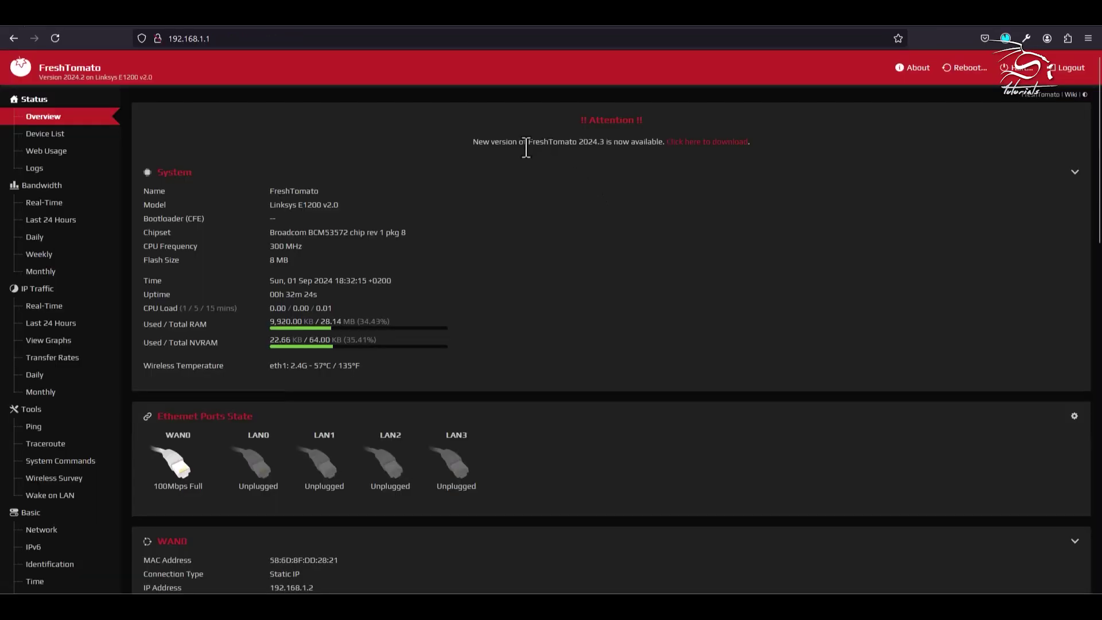
Get the E1200v2 firmware from freshtomato-mips > 2024 > 2024.3 > K26RT-N > Linksys E-series.
left_click_drag(470, 141, 740, 142)
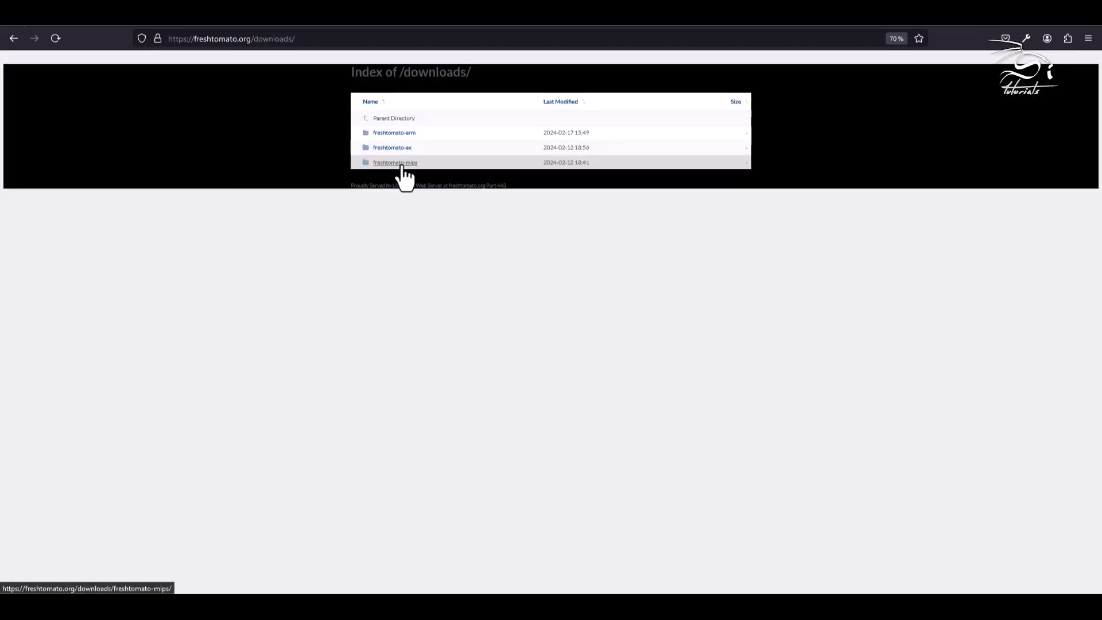
left_click(403, 165)
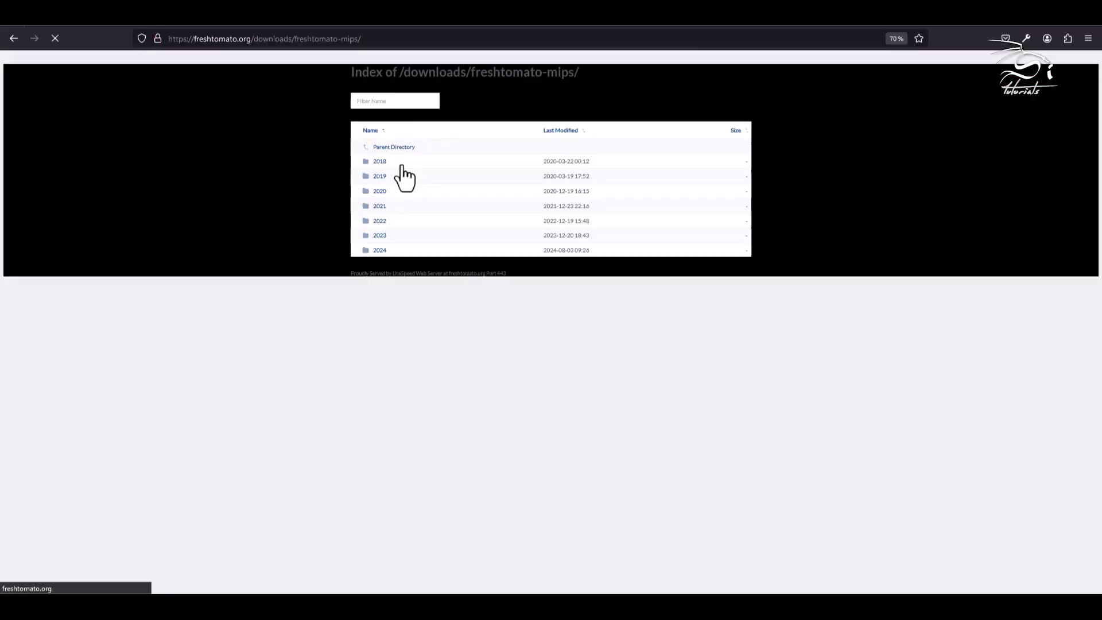
left_click(379, 253)
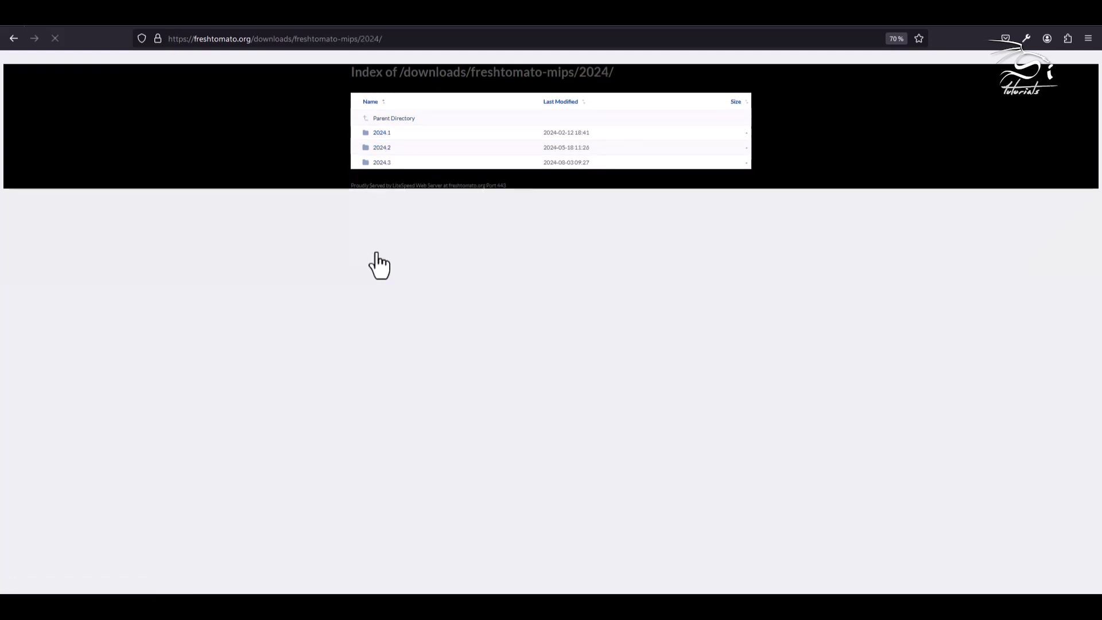
left_click(386, 164)
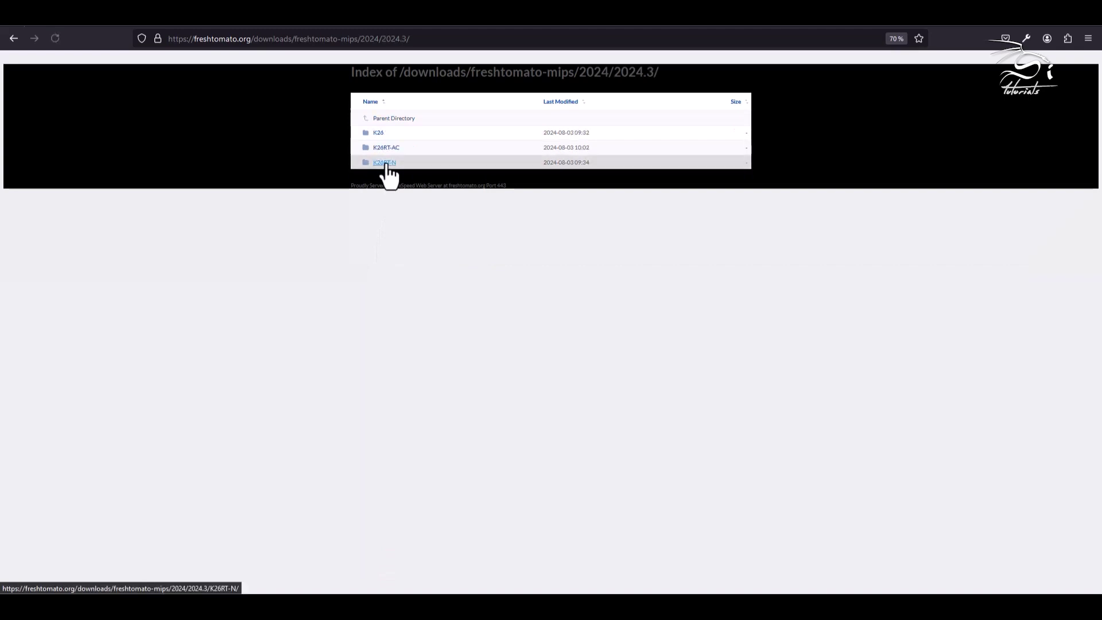
left_click(387, 164)
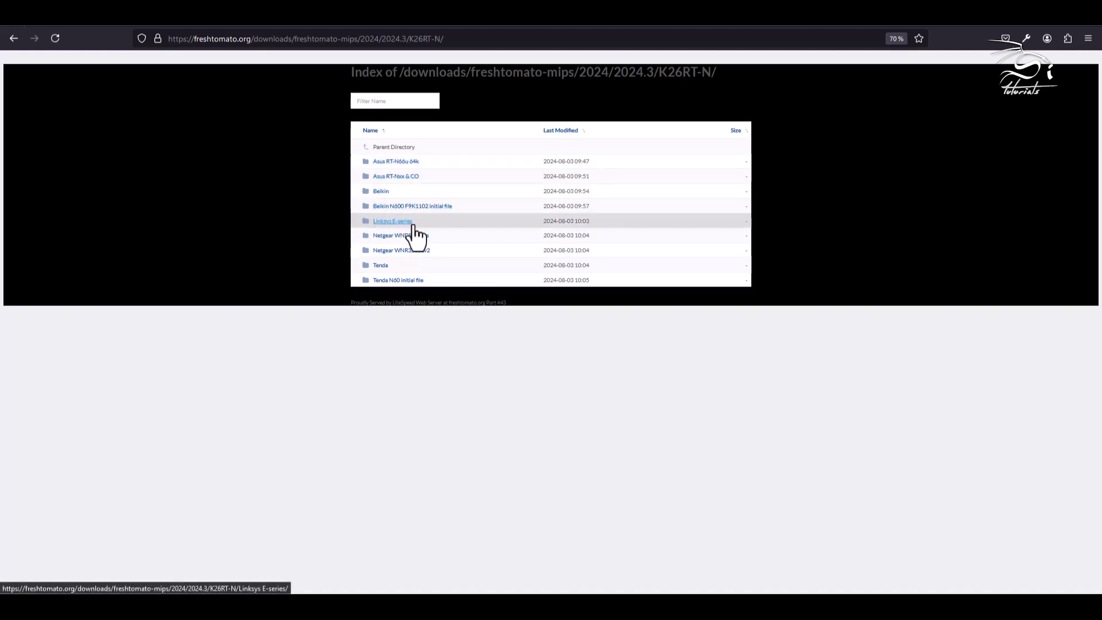
left_click(392, 223)
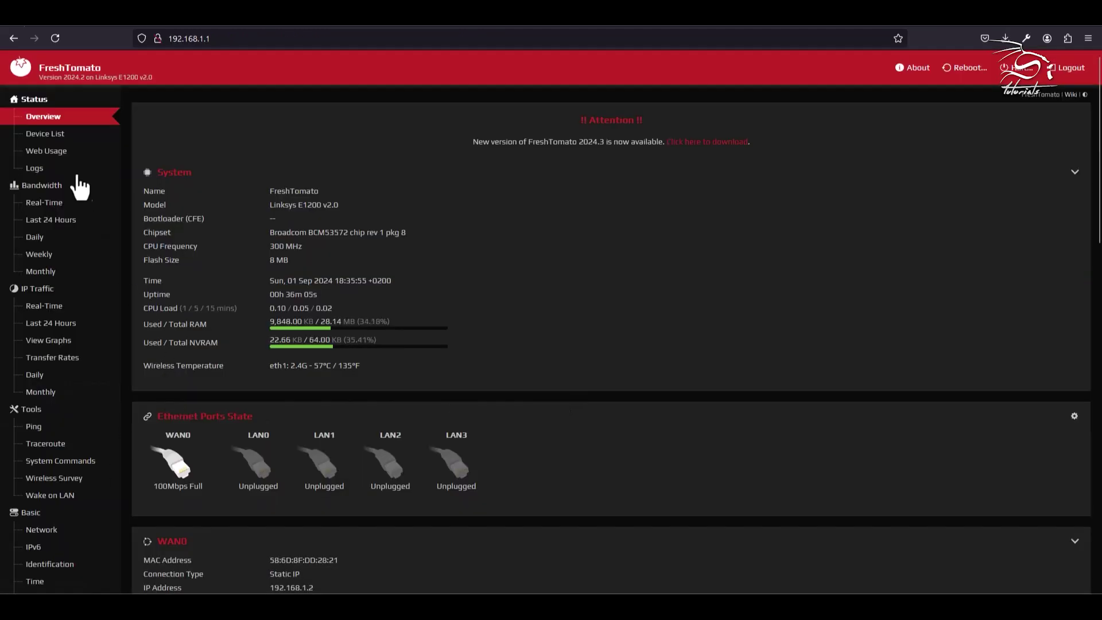
Back up the router's current configuration to a .cfg file from Administration > Configuration.
scroll(74, 184, "down", 6)
scroll(81, 177, "down", 10)
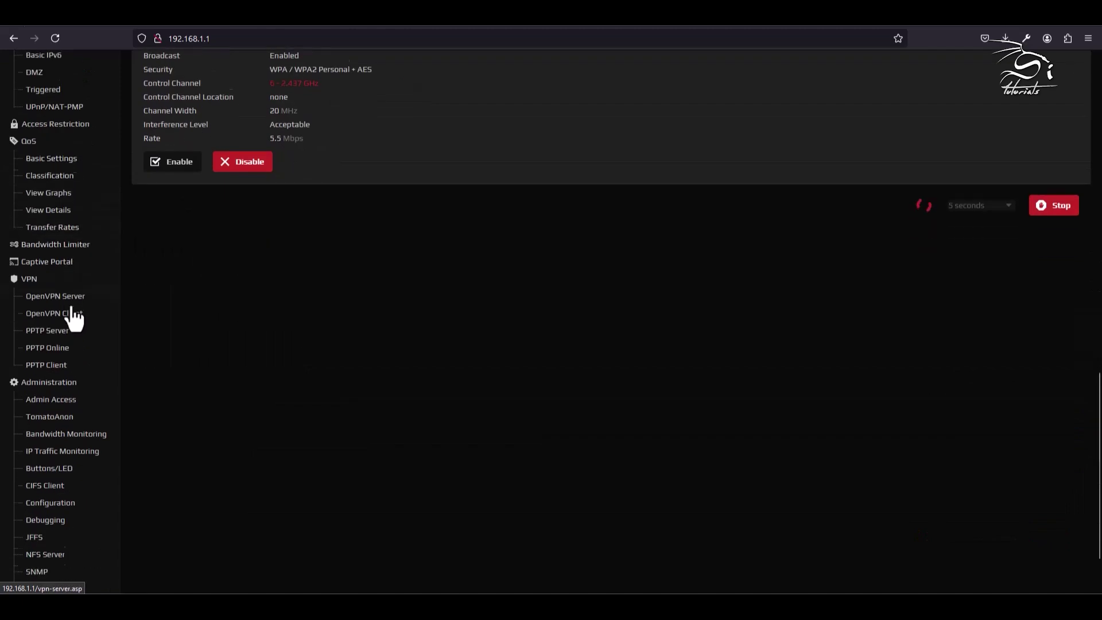
scroll(74, 320, "down", 1)
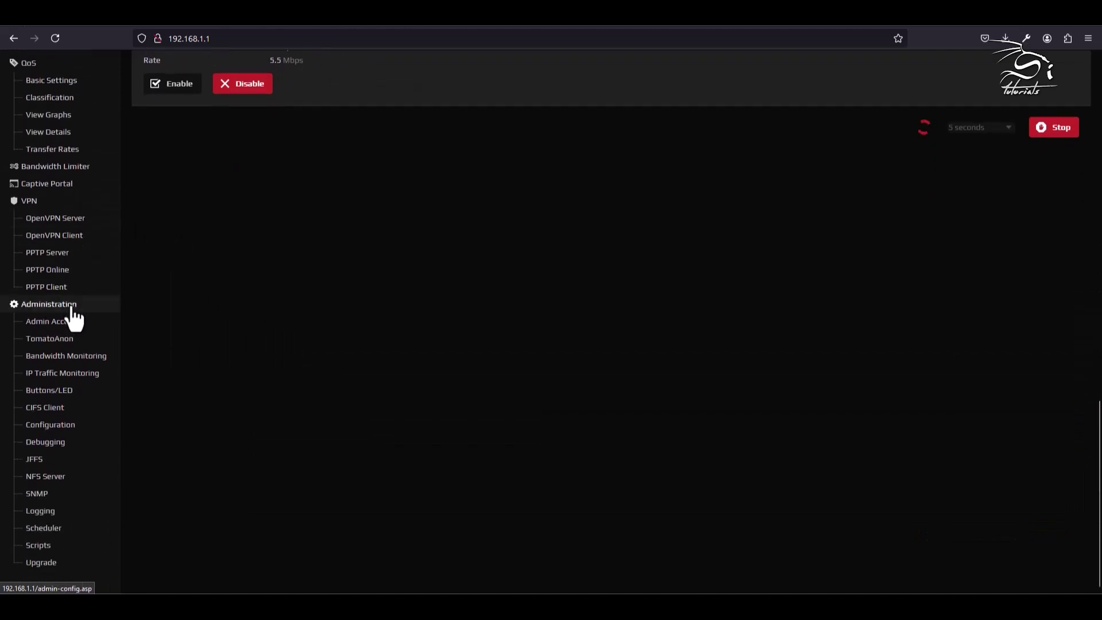
left_click(57, 427)
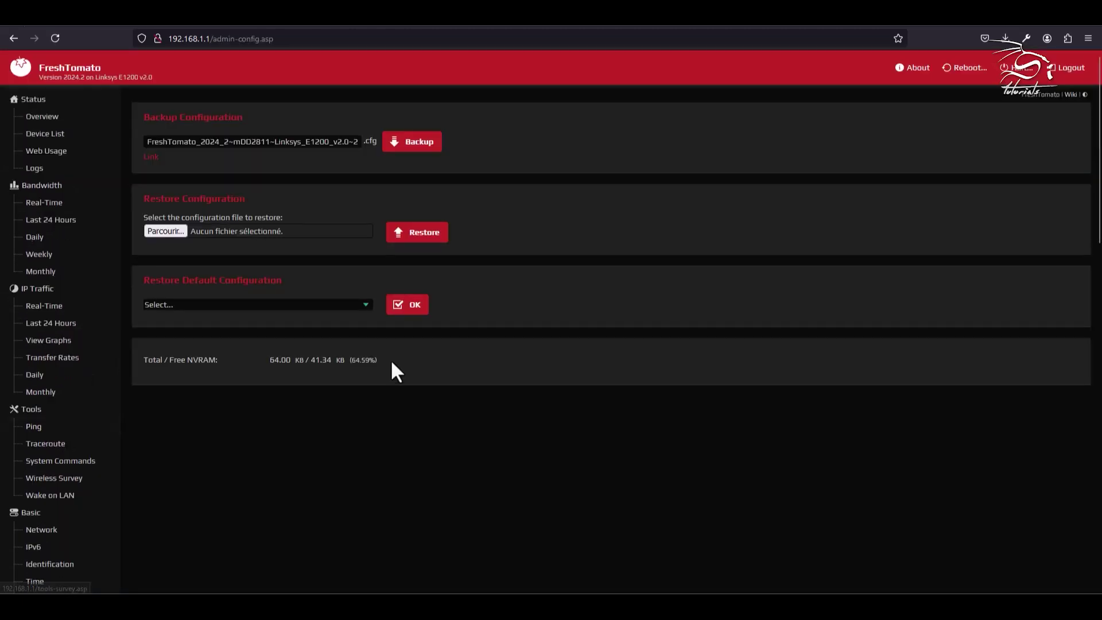
left_click(411, 147)
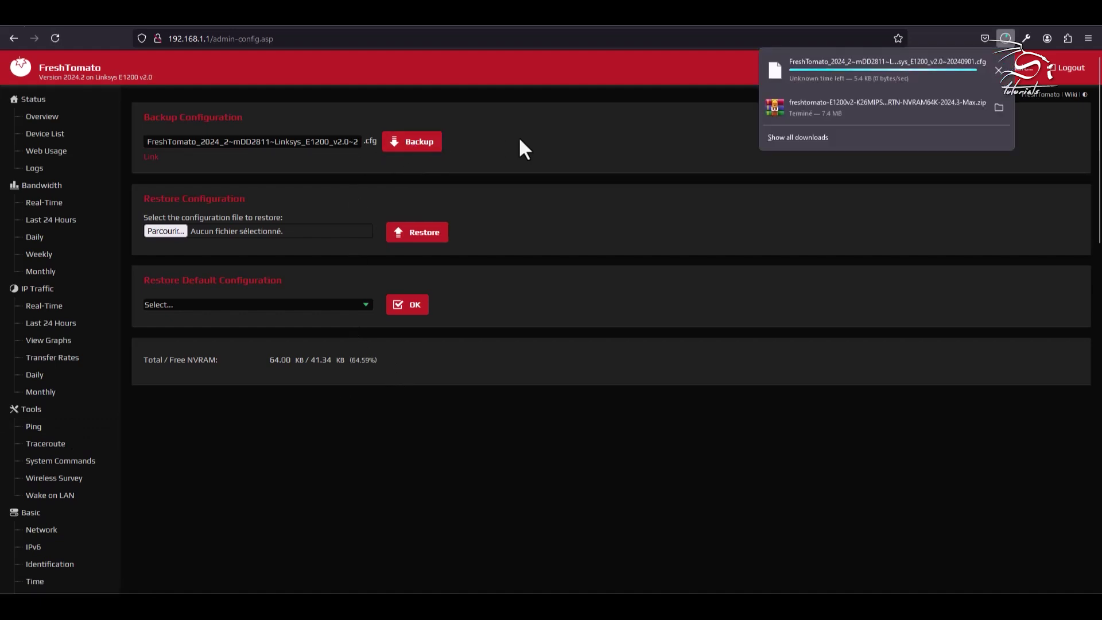
Go to the Administration > Upgrade firmware page.
scroll(30, 449, "down", 9)
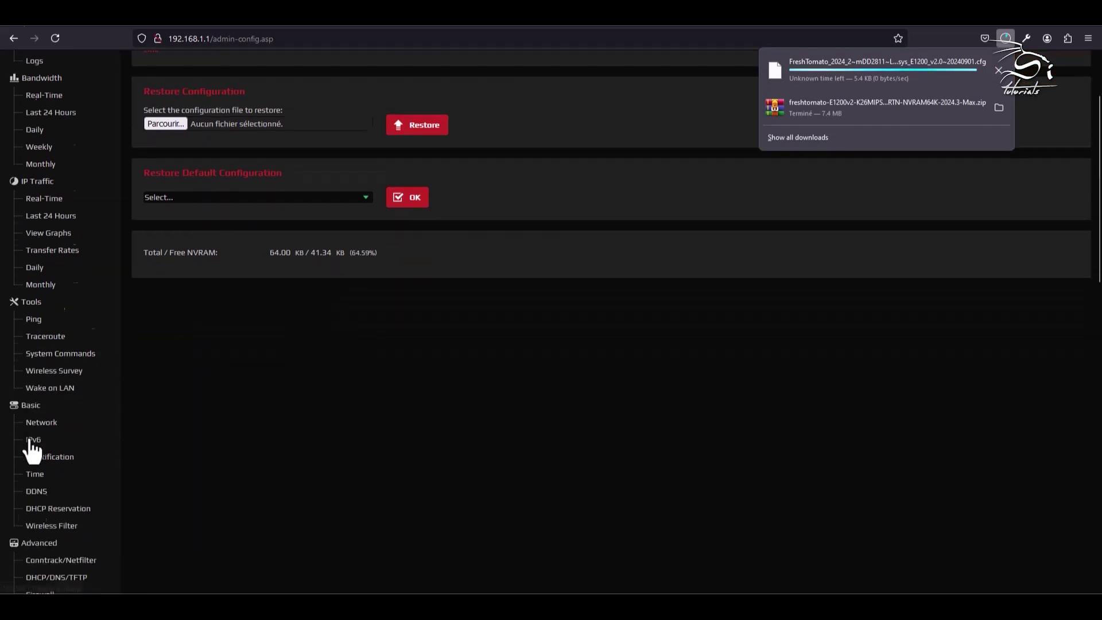
scroll(33, 448, "down", 7)
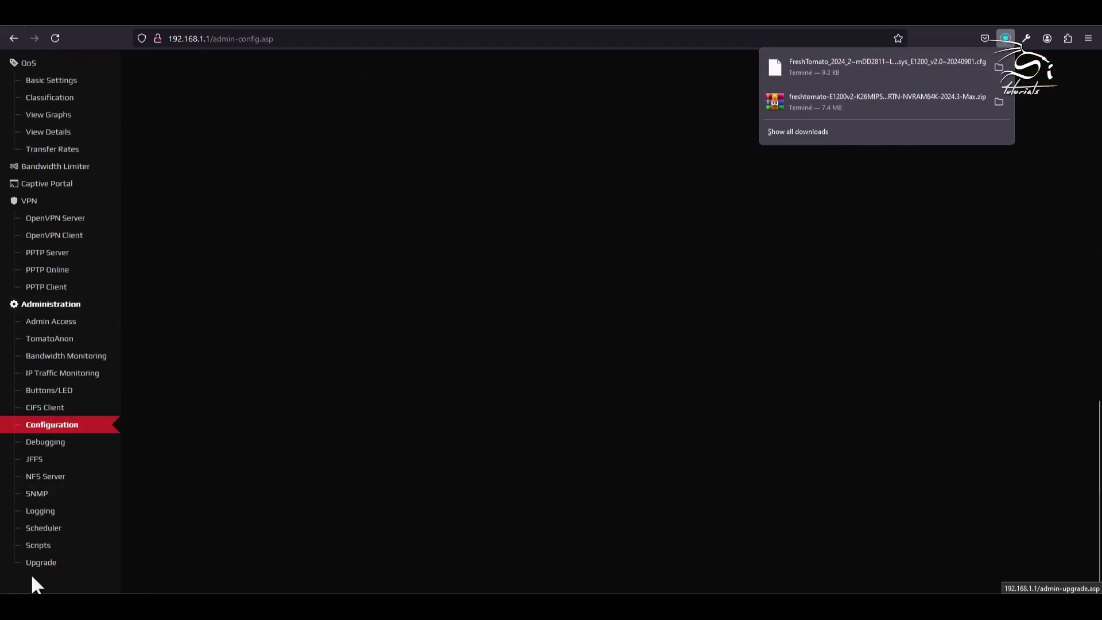
left_click(41, 569)
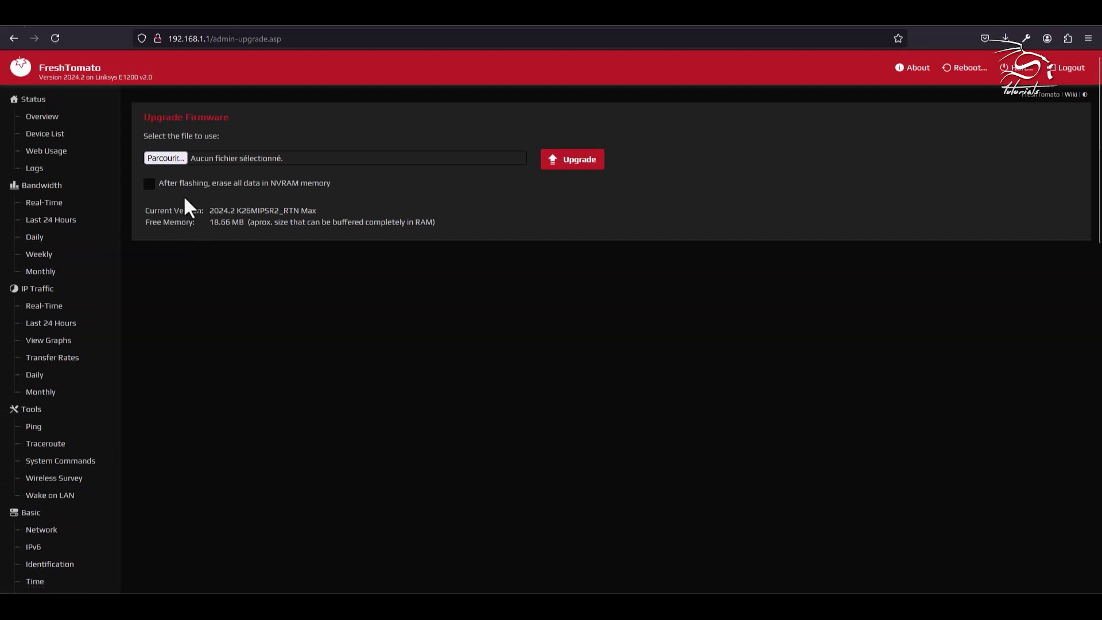
Flash the router with the 2024.3 E1200v2 .bin firmware and confirm the upgrade.
left_click(180, 161)
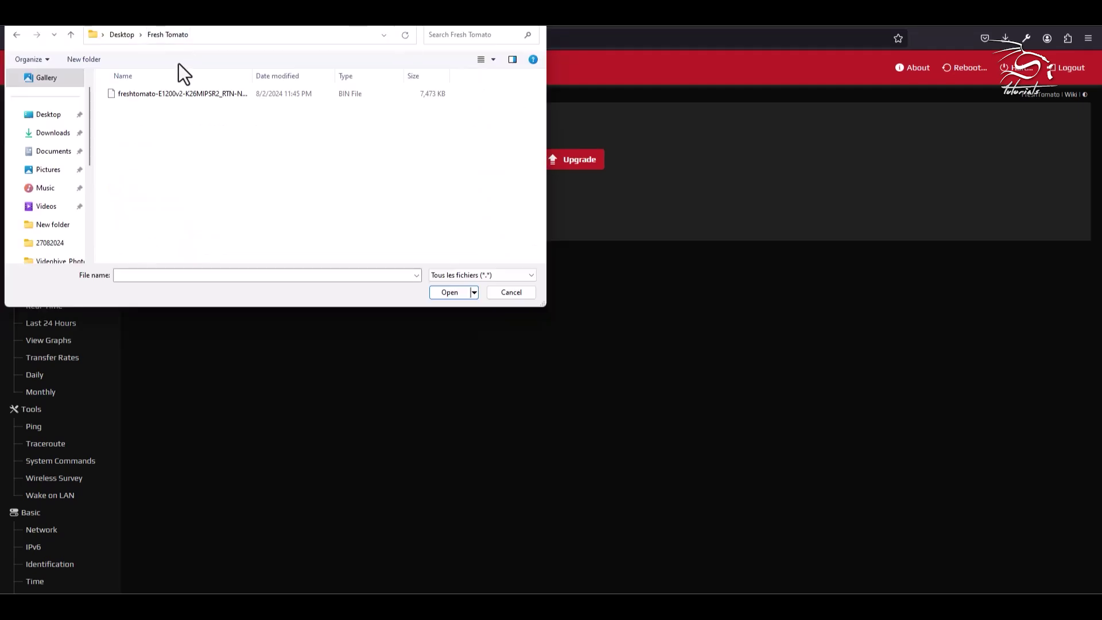
left_click(167, 98)
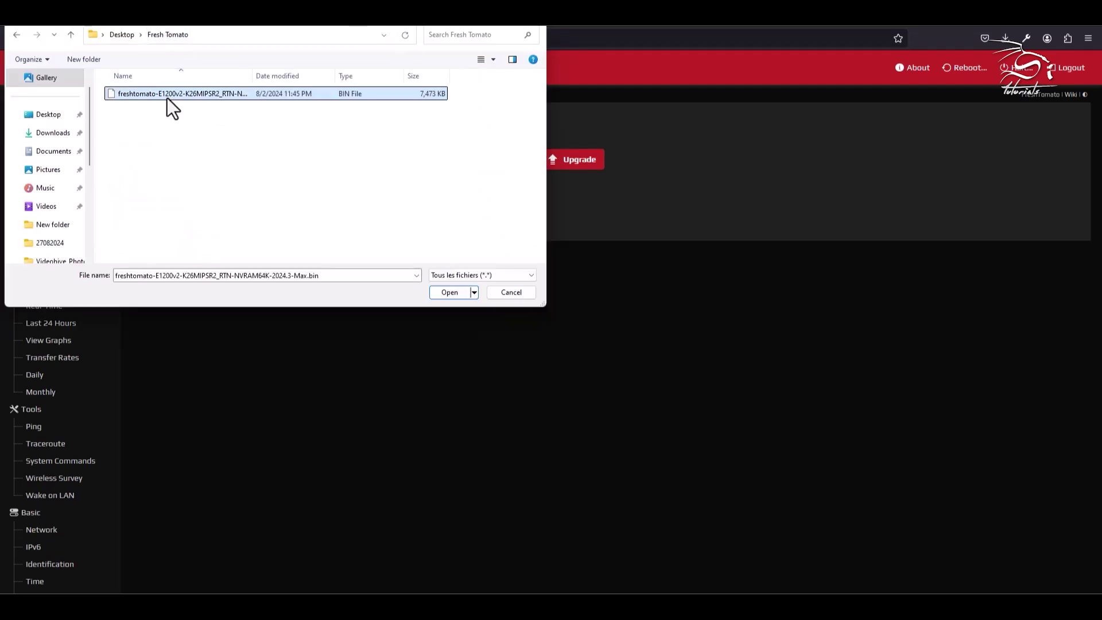
double_click(167, 98)
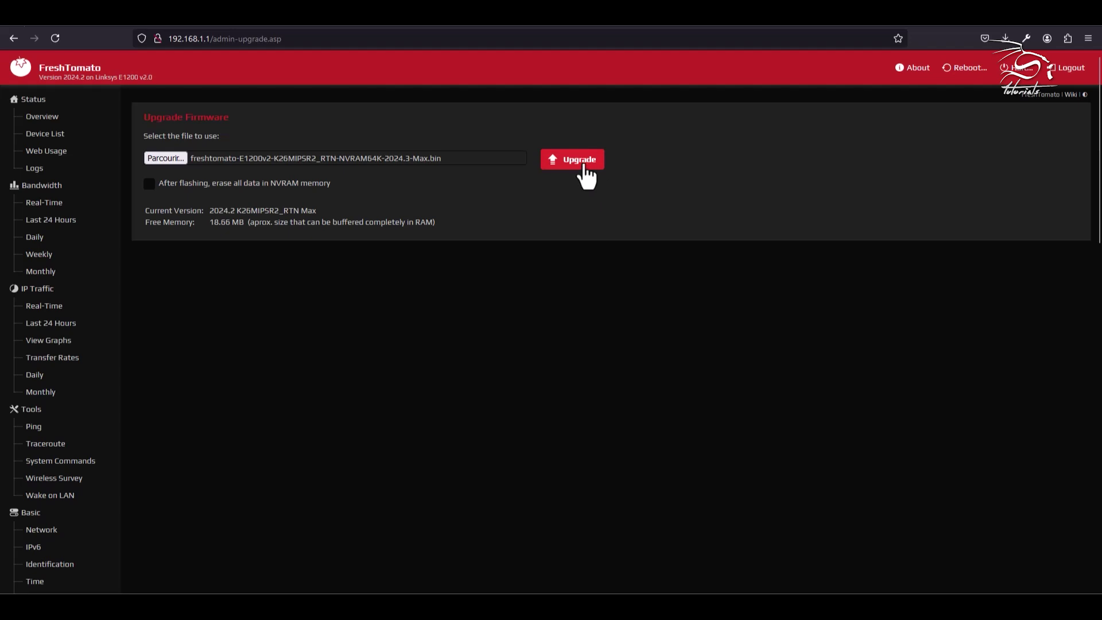
left_click(585, 172)
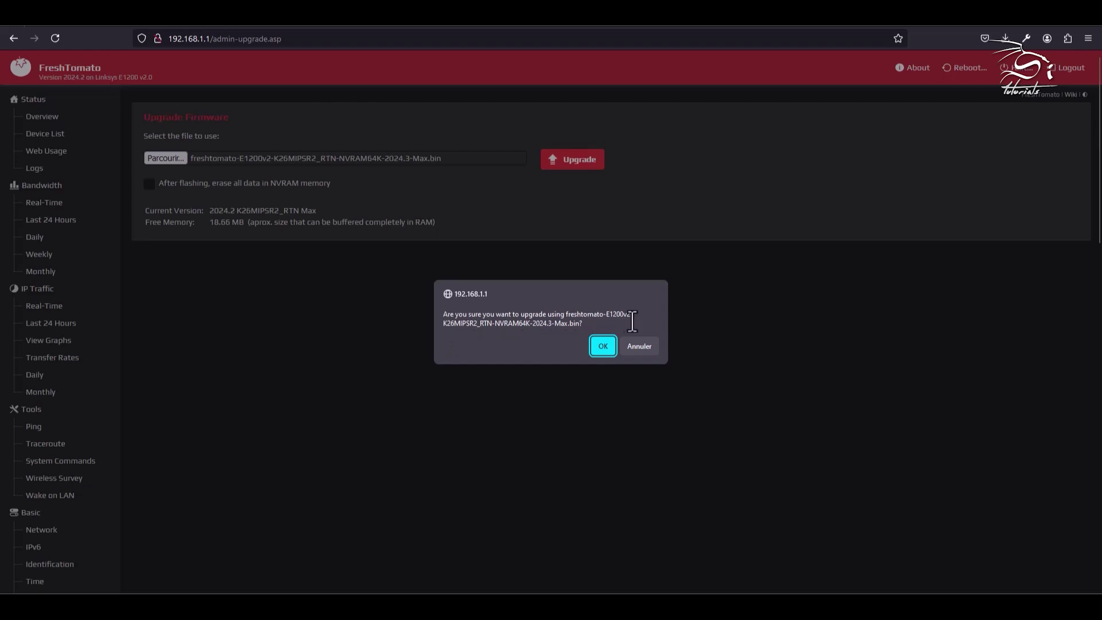
left_click(603, 347)
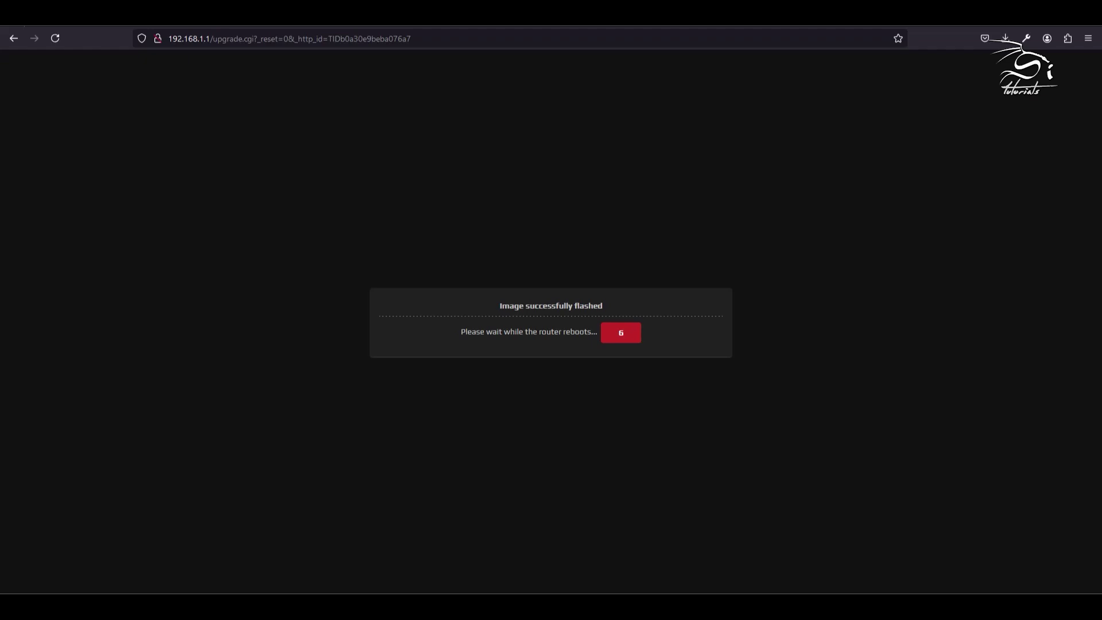
After the reboot, reposition the CHANGELOG window and select its '2024.3 2024.08.04' header line.
left_click(621, 333)
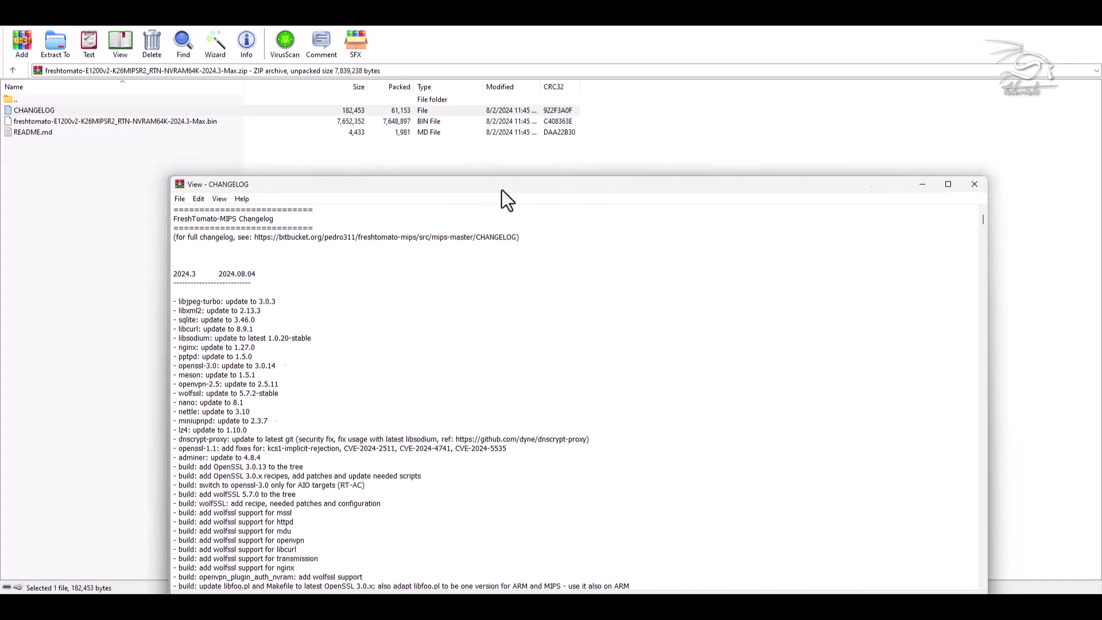
left_click_drag(501, 190, 510, 146)
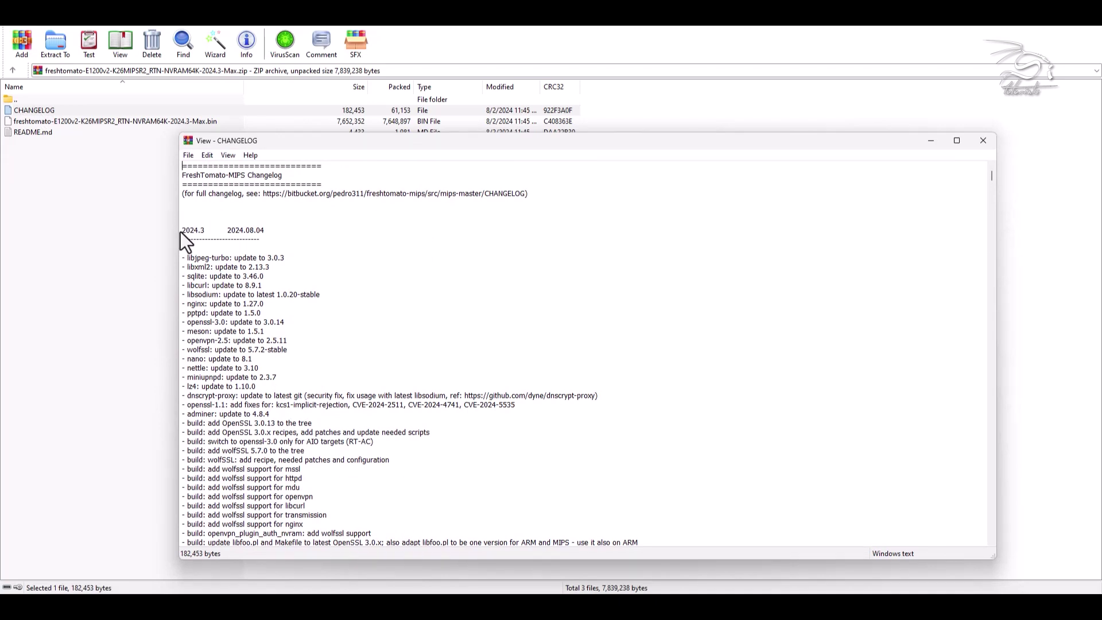
left_click_drag(265, 230, 177, 235)
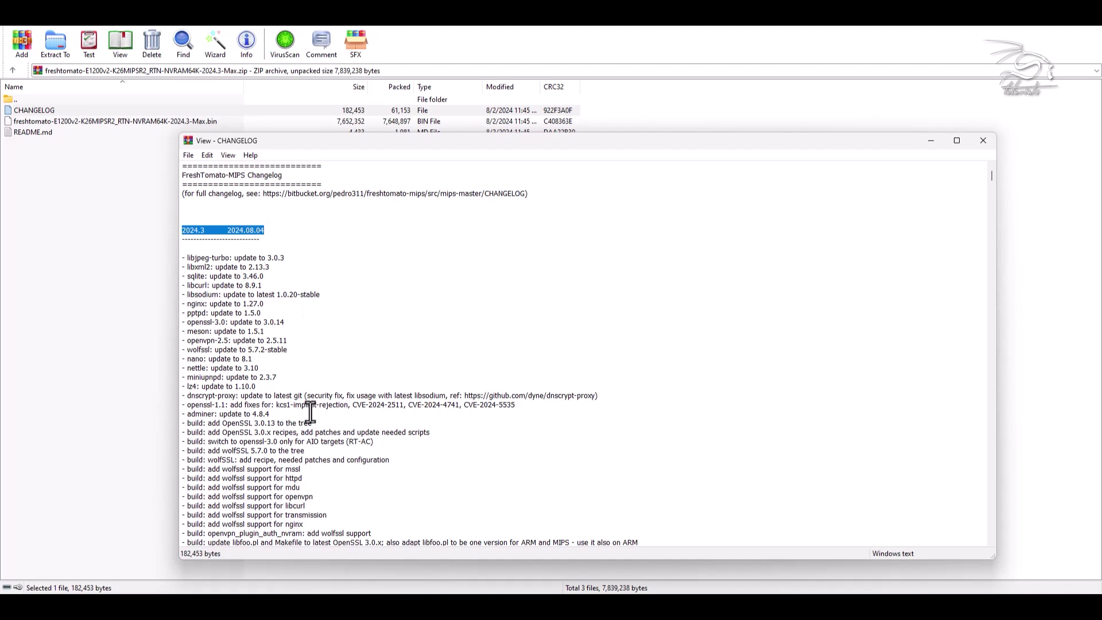
Scroll through the 2024.3 changelog's package updates and build changes.
scroll(310, 412, "down", 3)
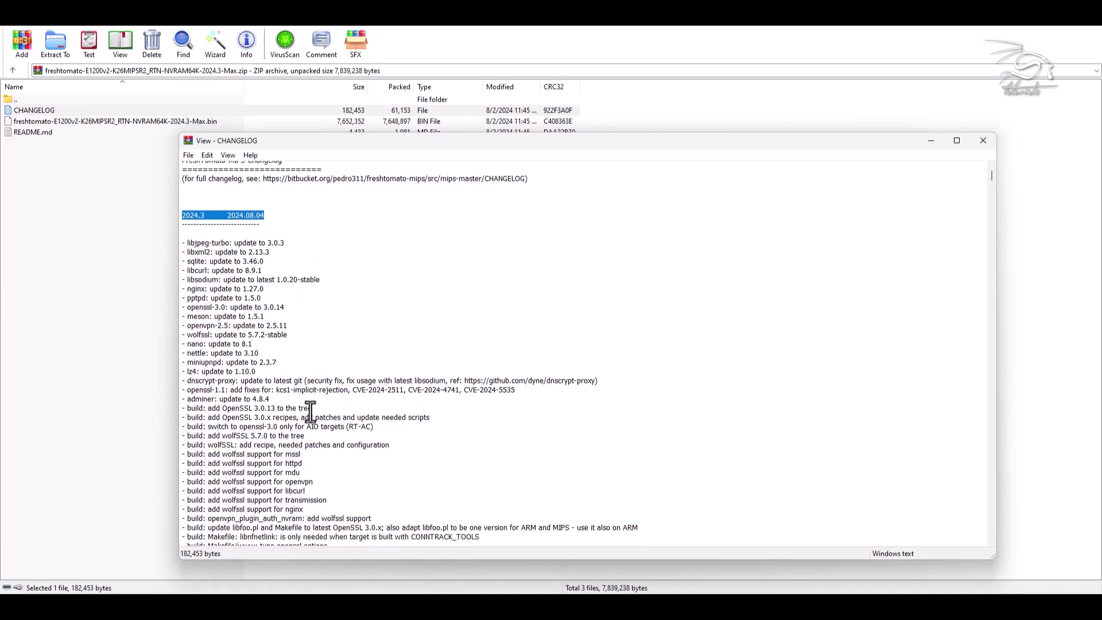
scroll(311, 412, "down", 1)
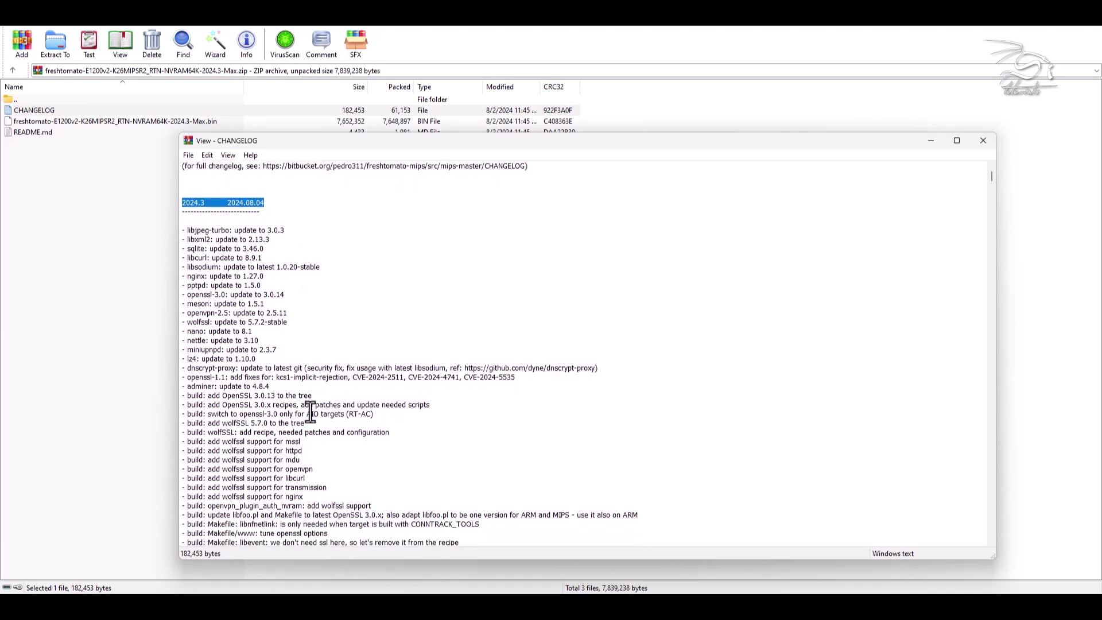
scroll(311, 412, "down", 2)
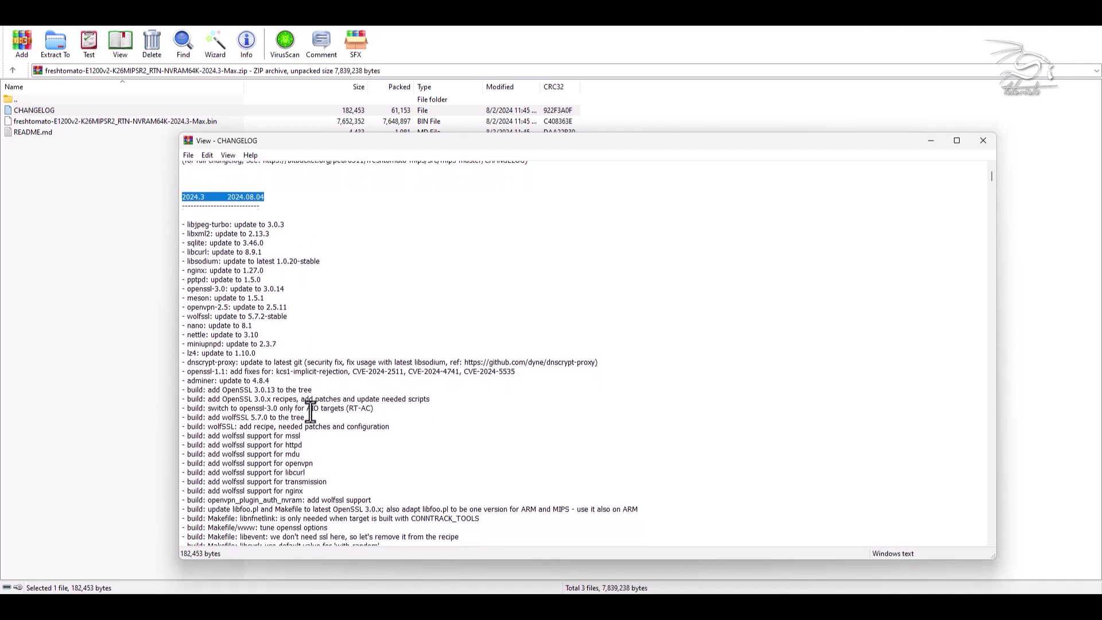
scroll(310, 413, "down", 2)
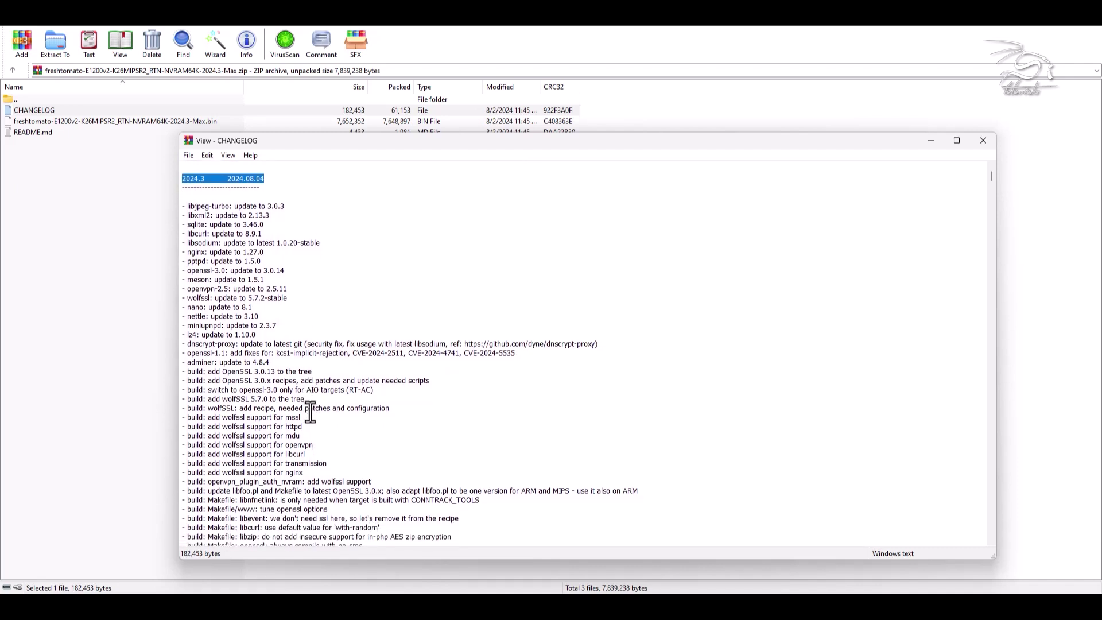
scroll(310, 413, "down", 3)
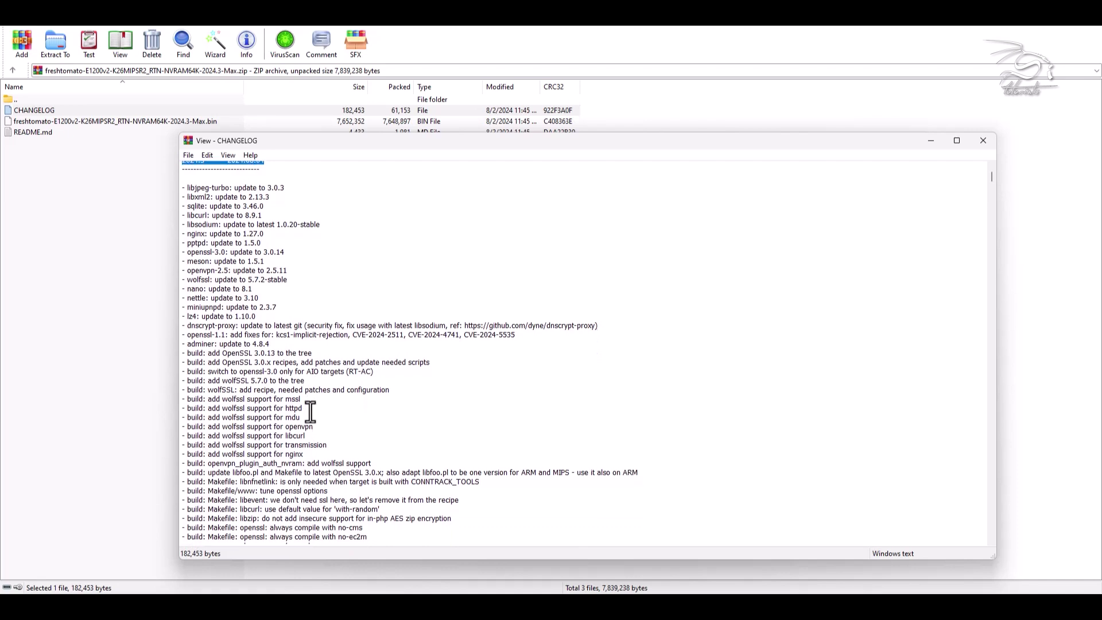
scroll(311, 412, "down", 4)
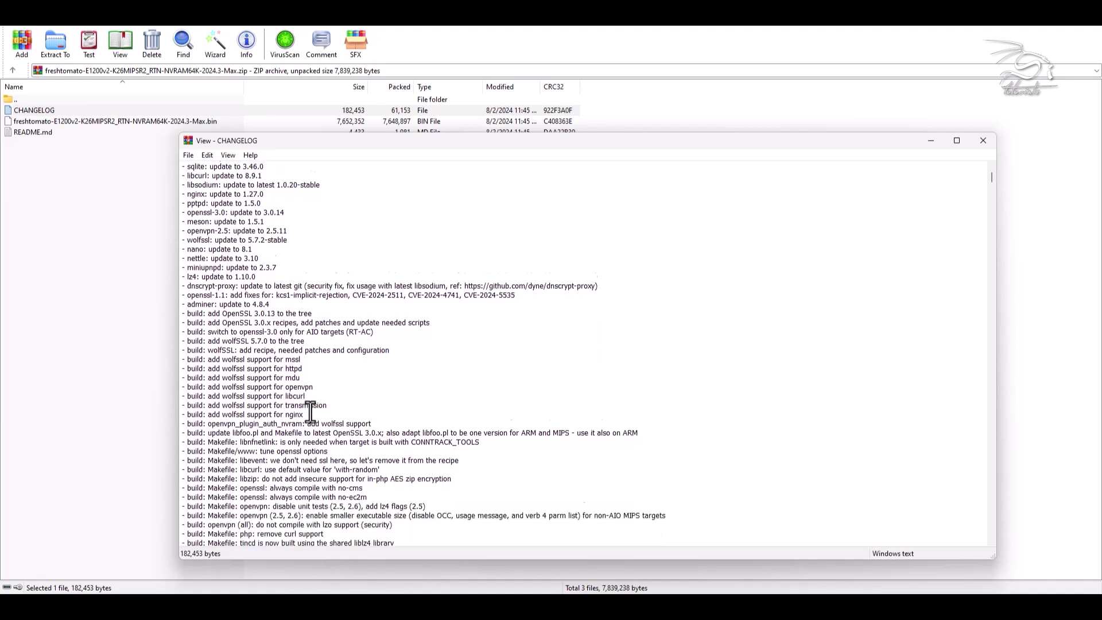
scroll(310, 412, "down", 4)
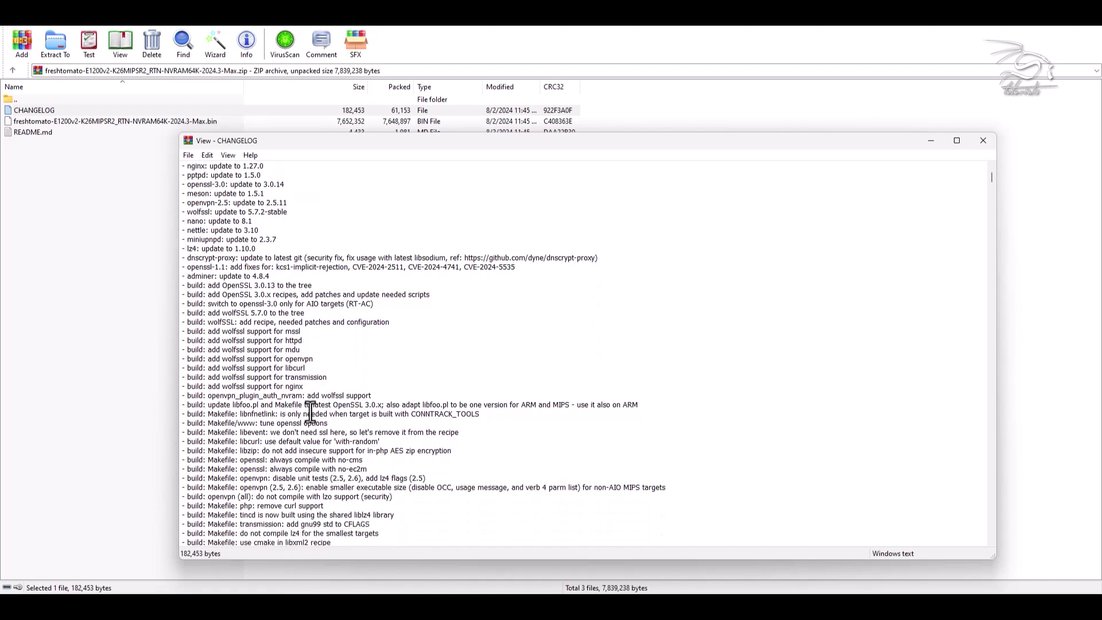
scroll(311, 412, "down", 3)
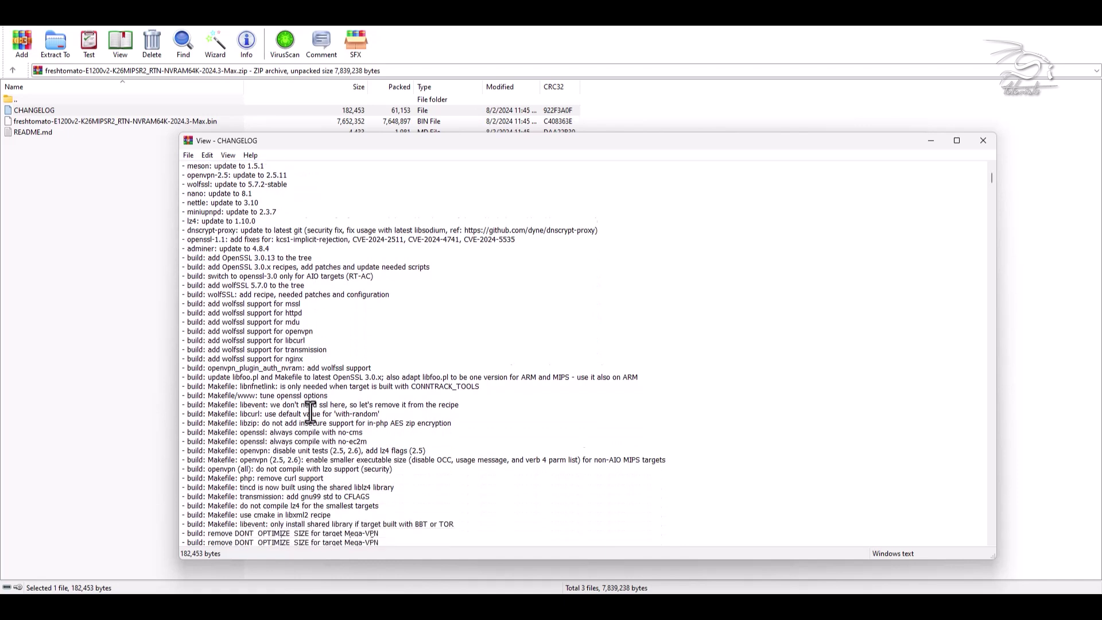
scroll(311, 413, "down", 3)
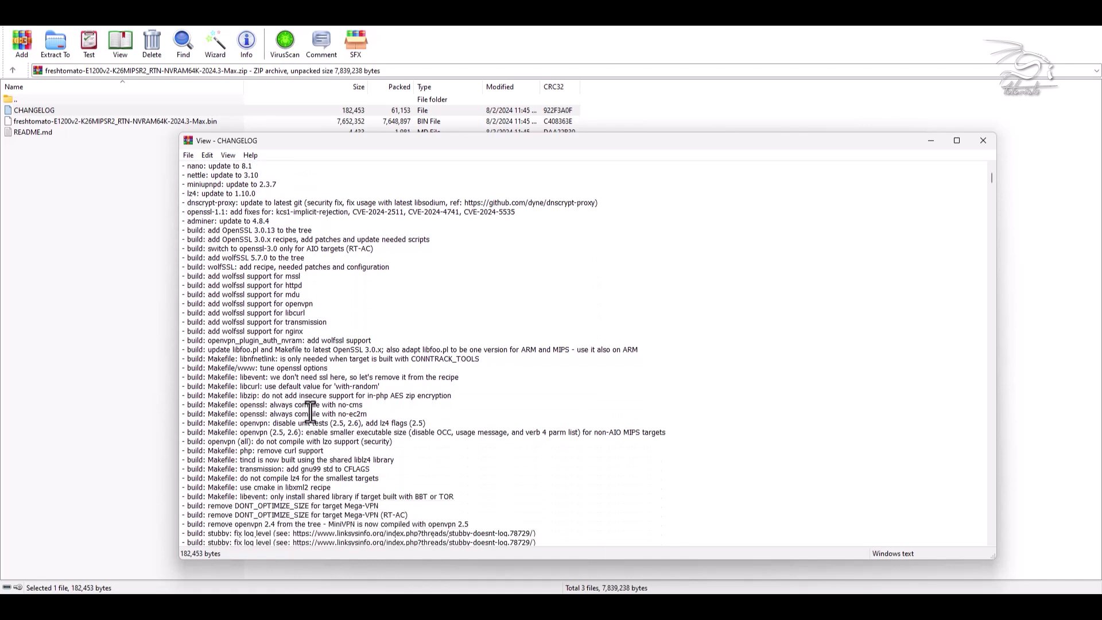
scroll(310, 412, "down", 3)
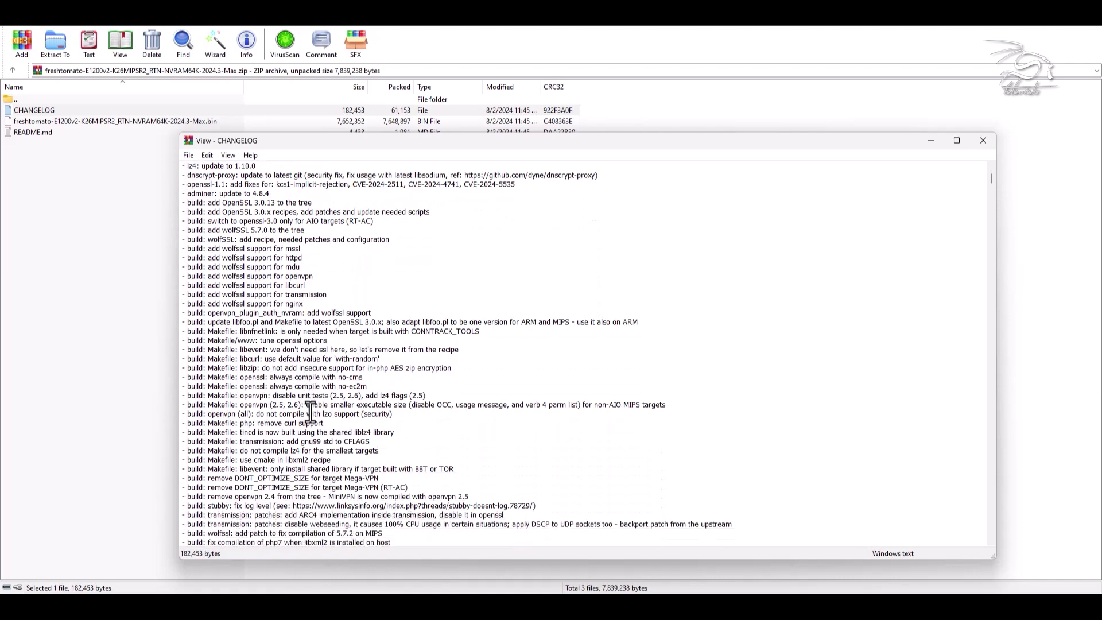
scroll(311, 412, "down", 4)
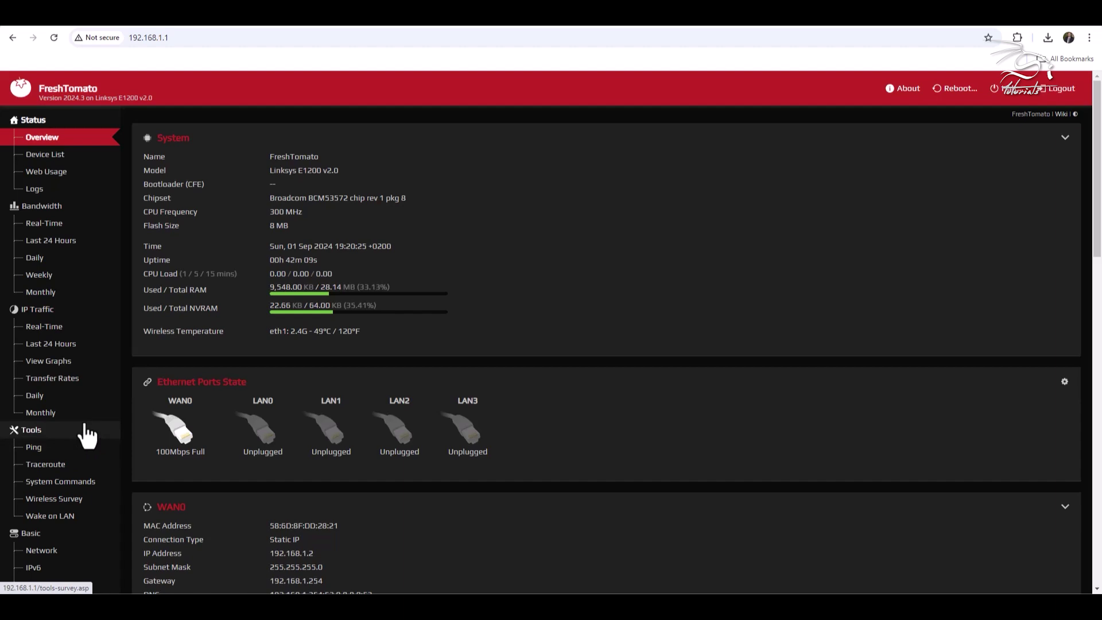
Zoom out and review Basic Network, QoS Basic Settings and Wireless Survey, ending on Adblock.
key("ctrl+minus")
key("ctrl+minus")
left_click(27, 455)
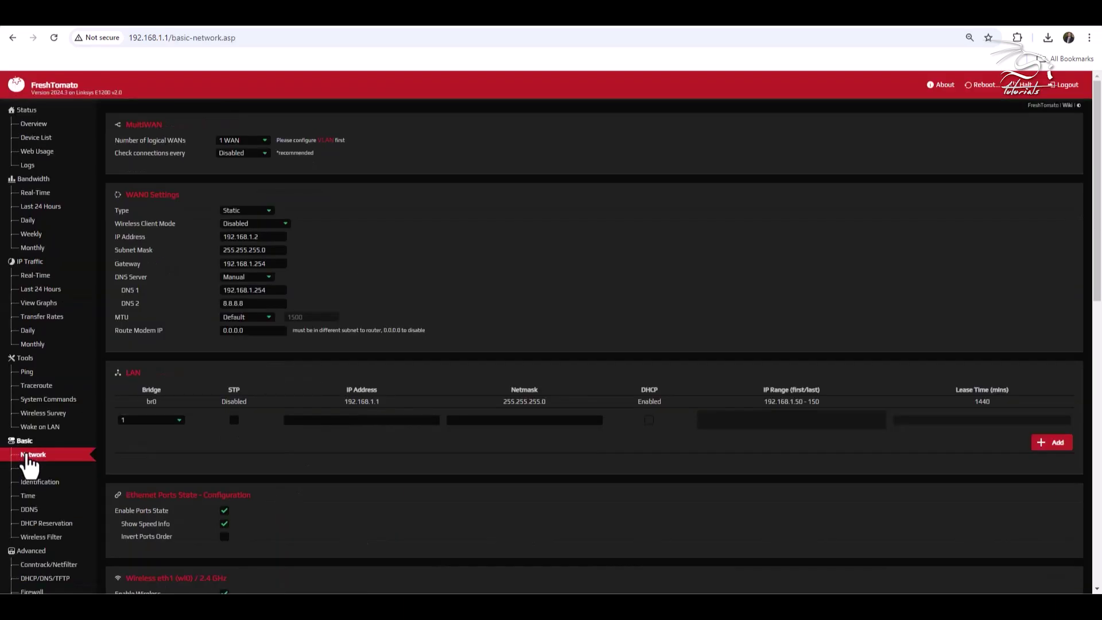
scroll(29, 183, "down", 15)
left_click(29, 183)
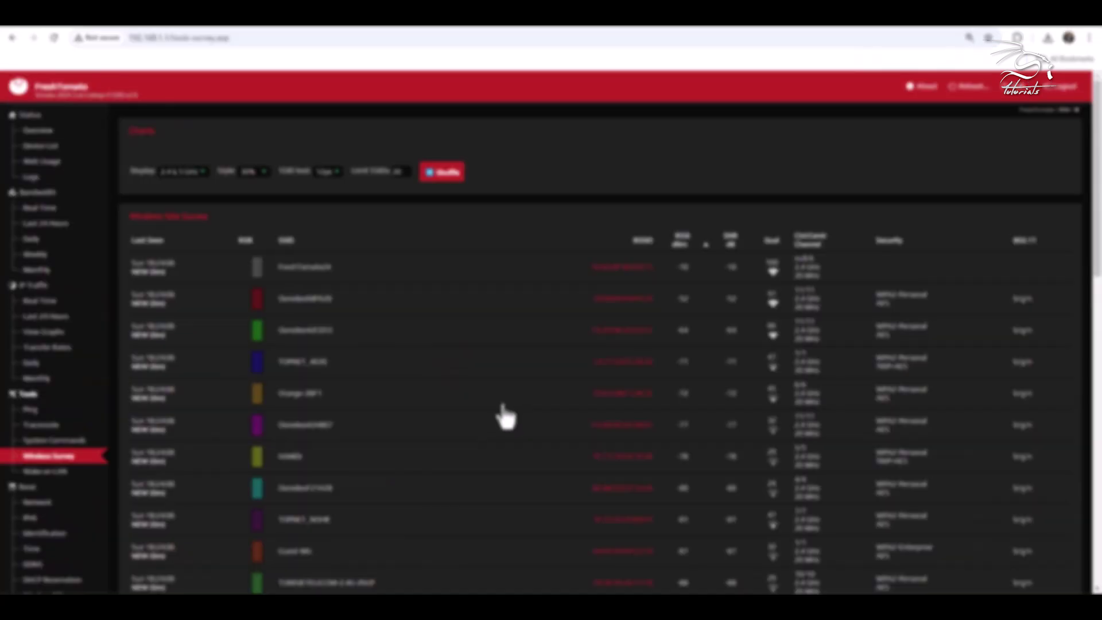
scroll(453, 421, "down", 3)
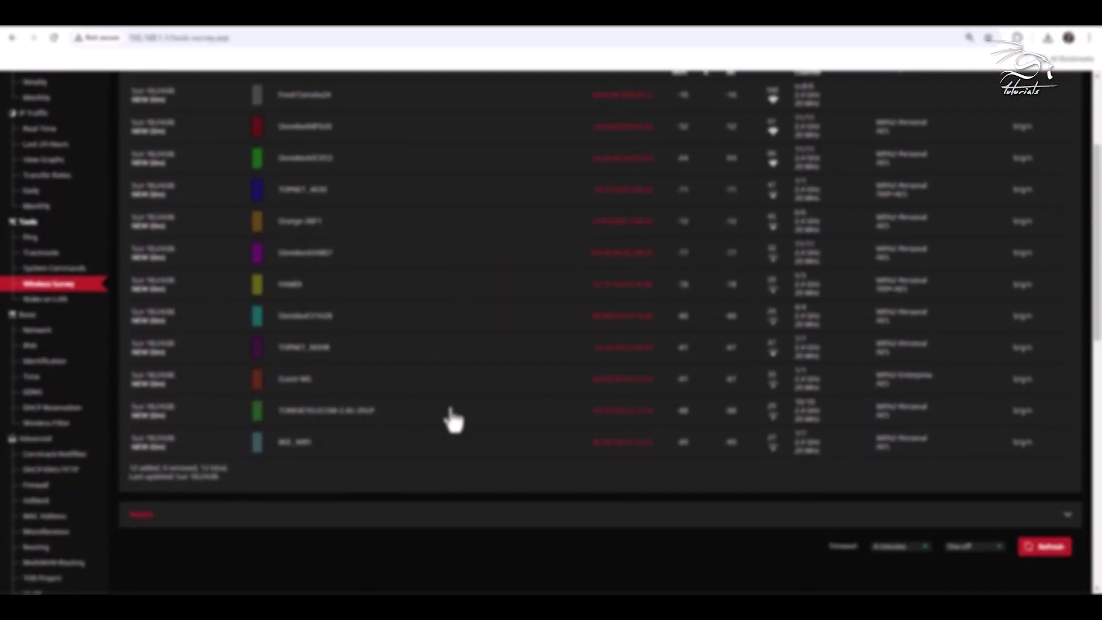
scroll(452, 421, "up", 2)
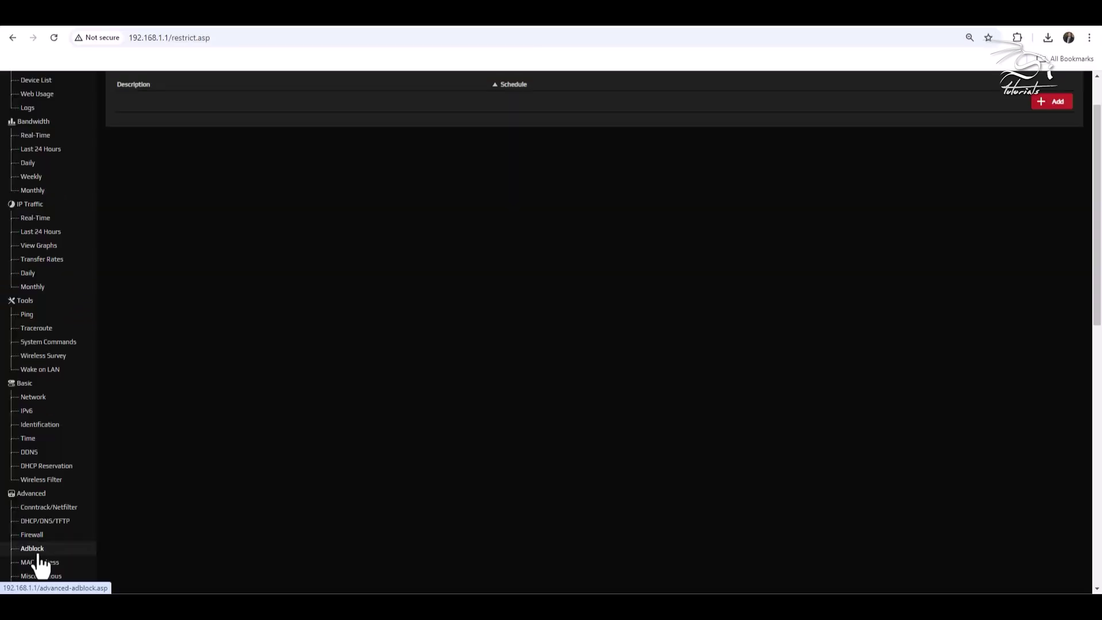
left_click(37, 561)
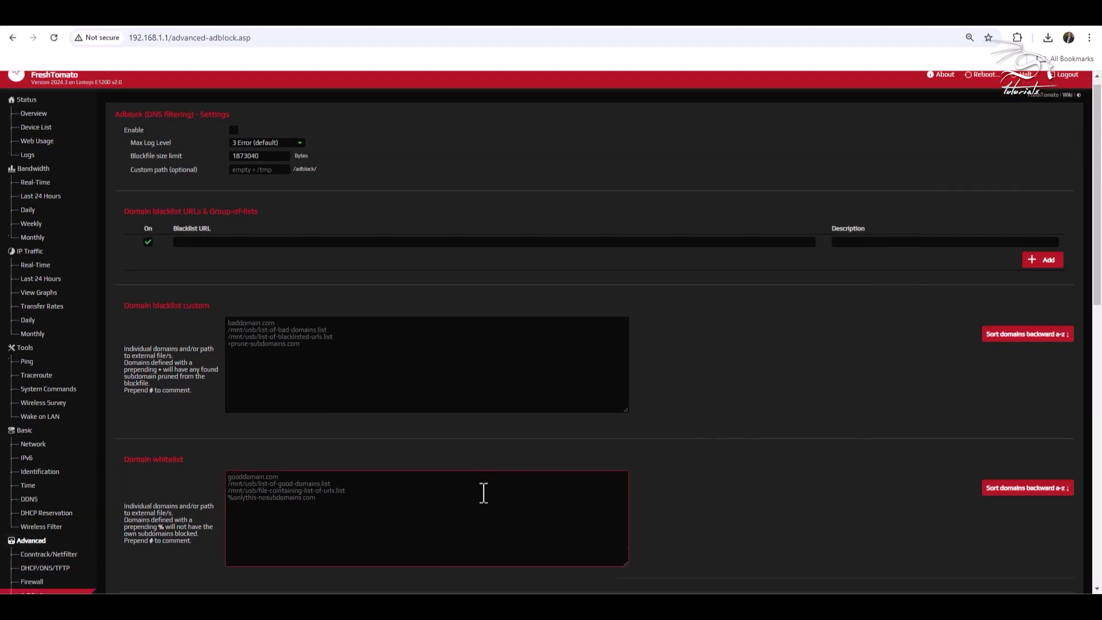
scroll(484, 492, "down", 6)
scroll(484, 492, "down", 1)
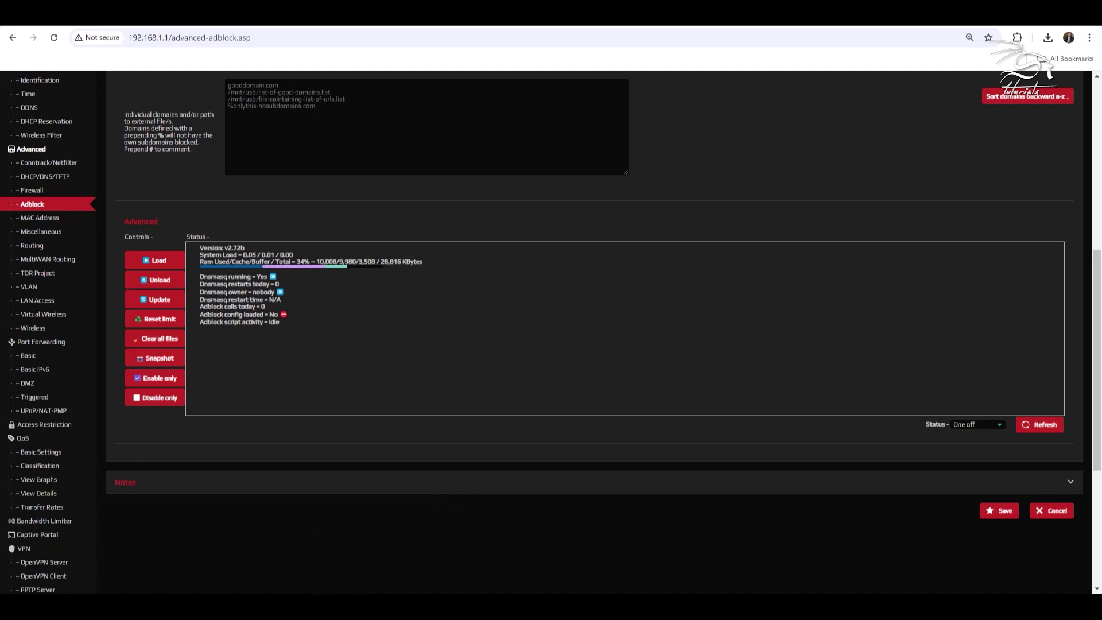
scroll(344, 517, "up", 7)
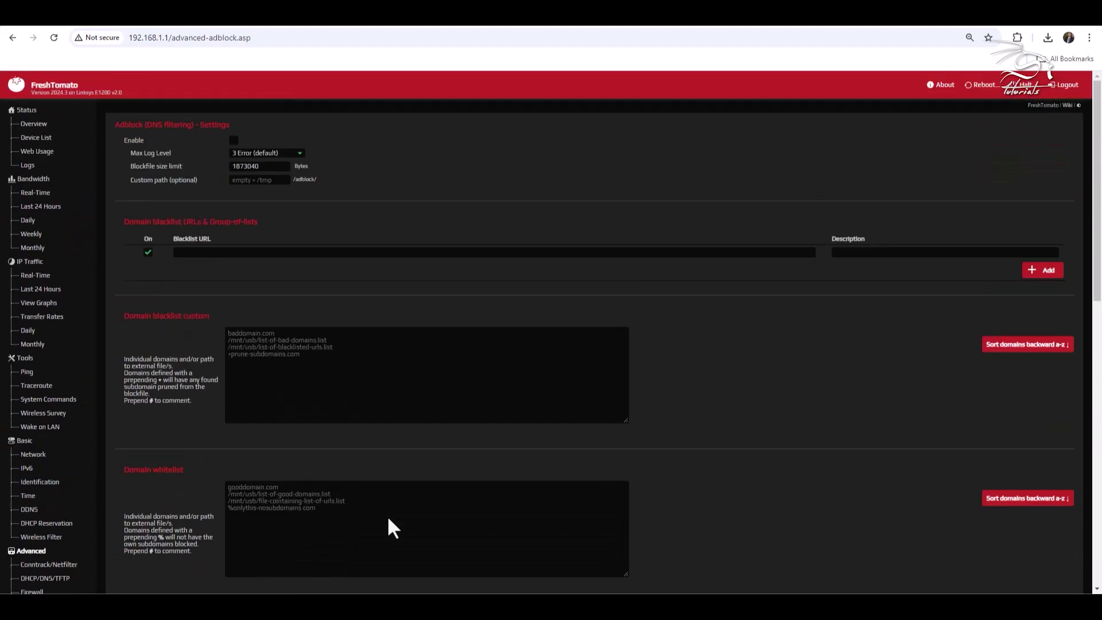